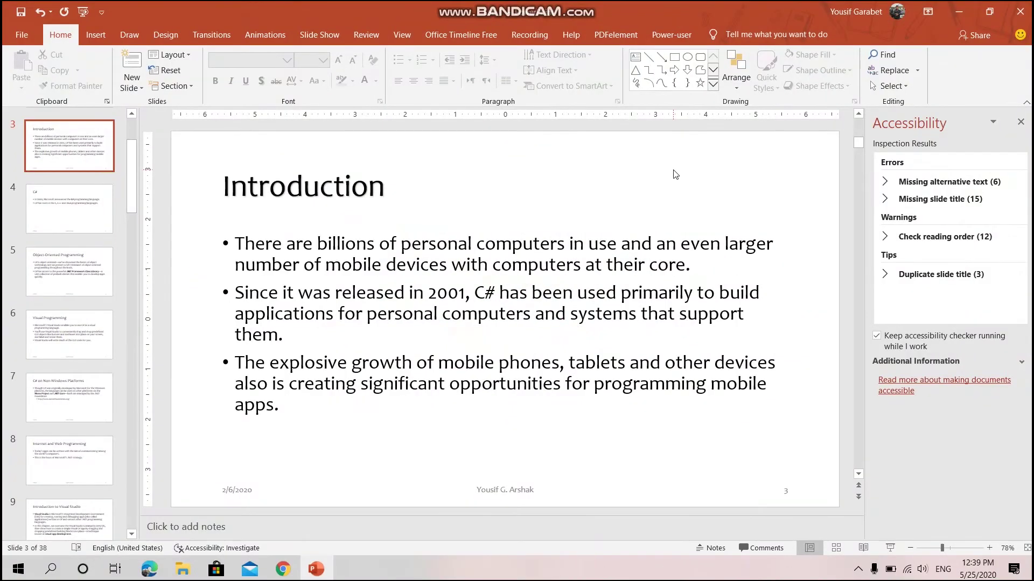
- Switch to the Recording ribbon tab while slide 3, 'Introduction', is displayed
left_click(530, 36)
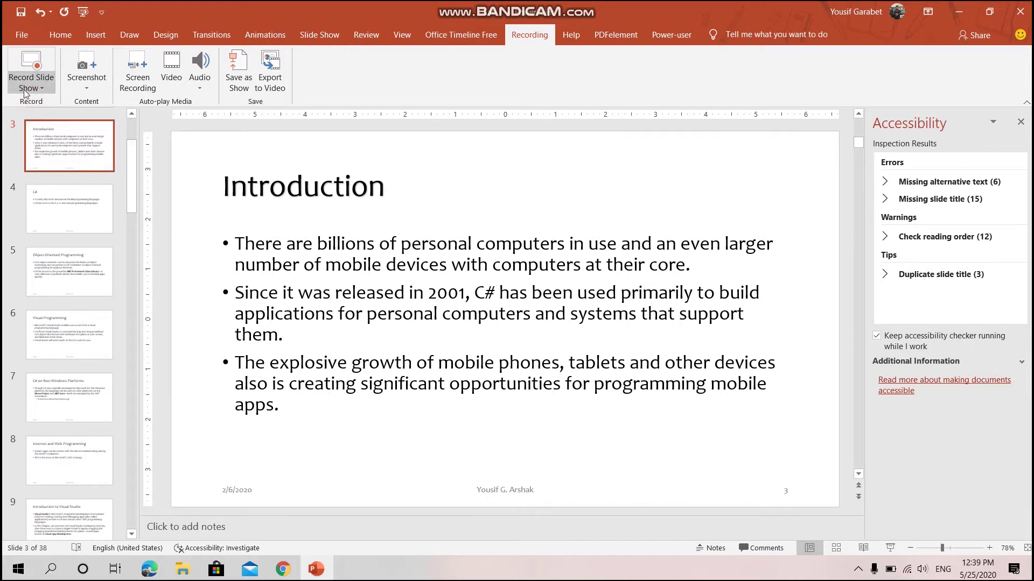
left_click(48, 89)
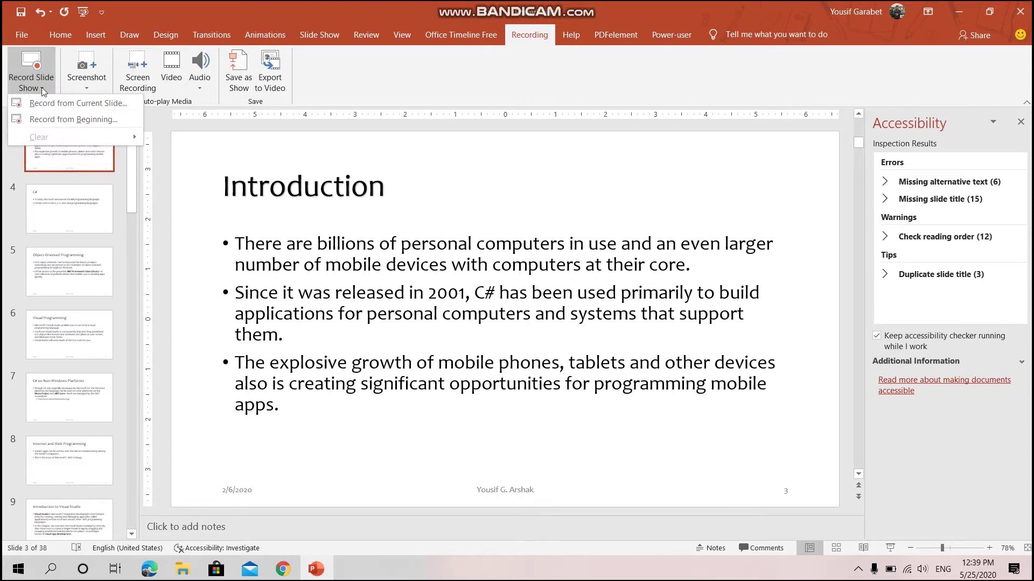
left_click(327, 36)
left_click(342, 88)
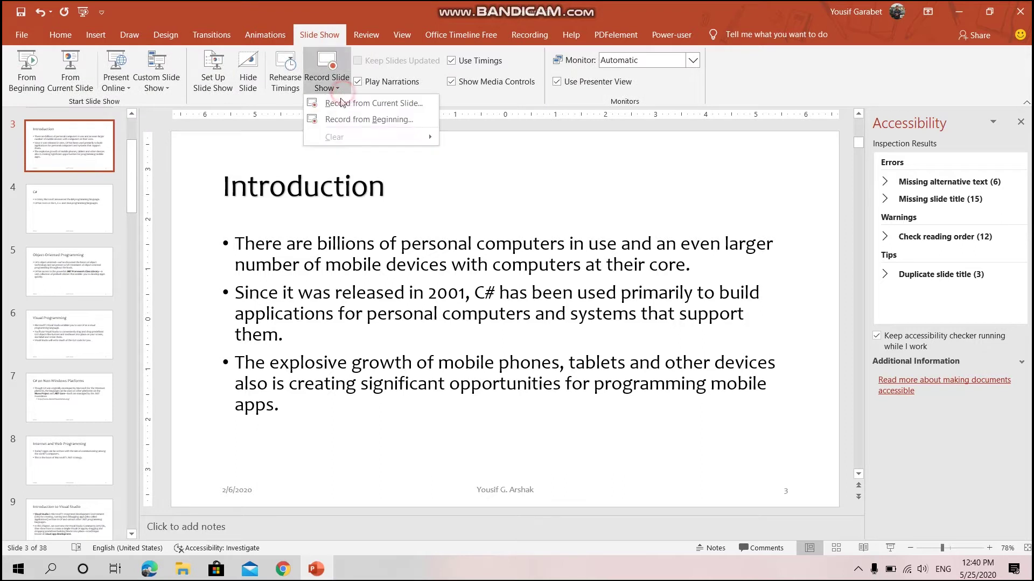
left_click(528, 33)
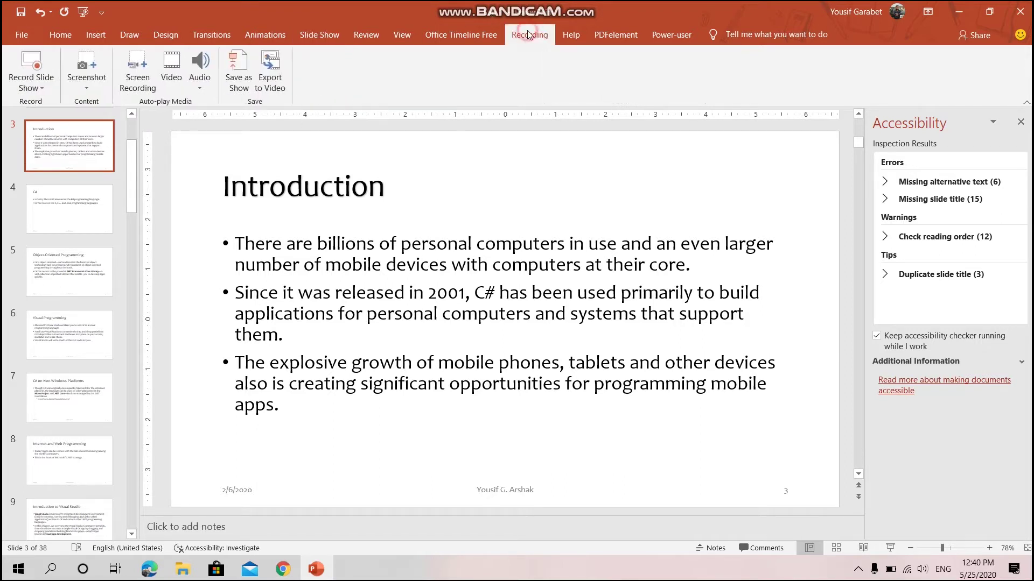
left_click(86, 86)
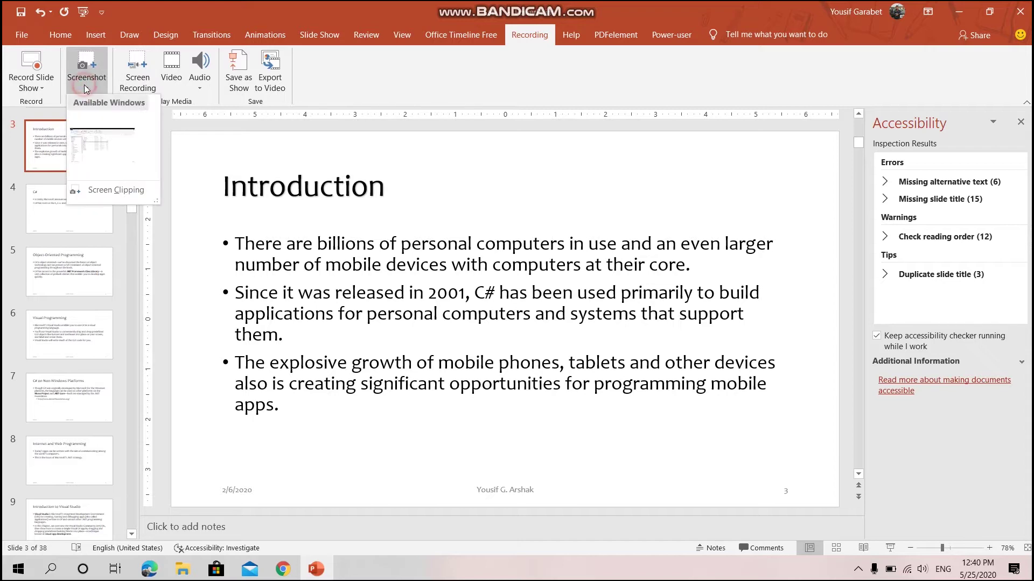
left_click(104, 155)
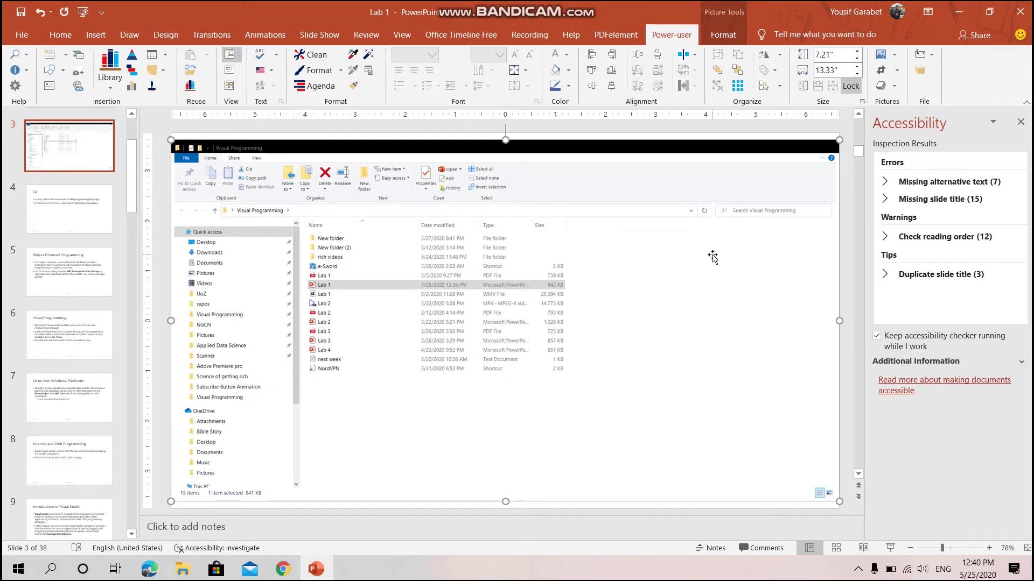
key("ctrl+z")
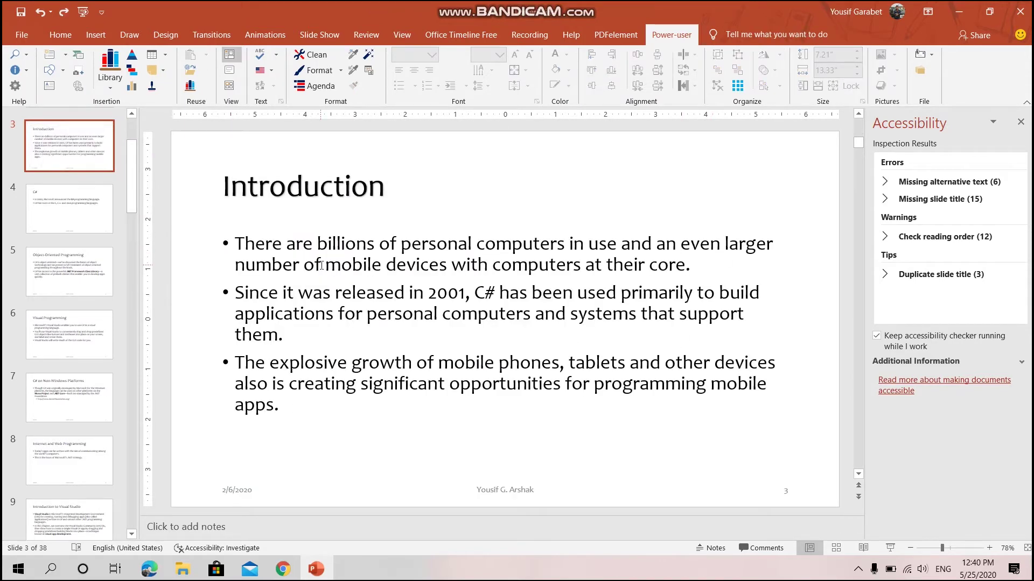
left_click(530, 35)
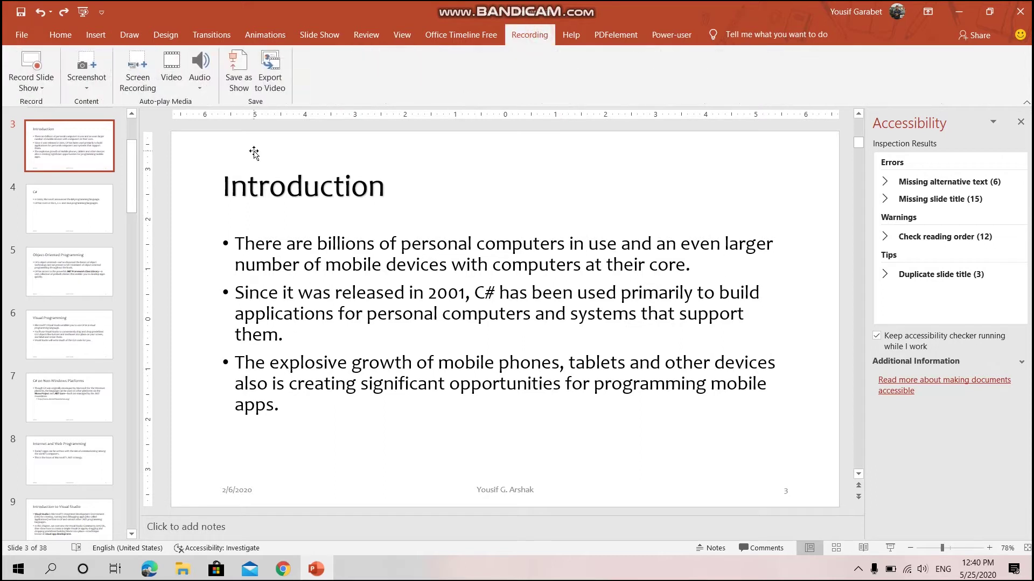
- Start a new screen recording covering the whole desktop
left_click(133, 82)
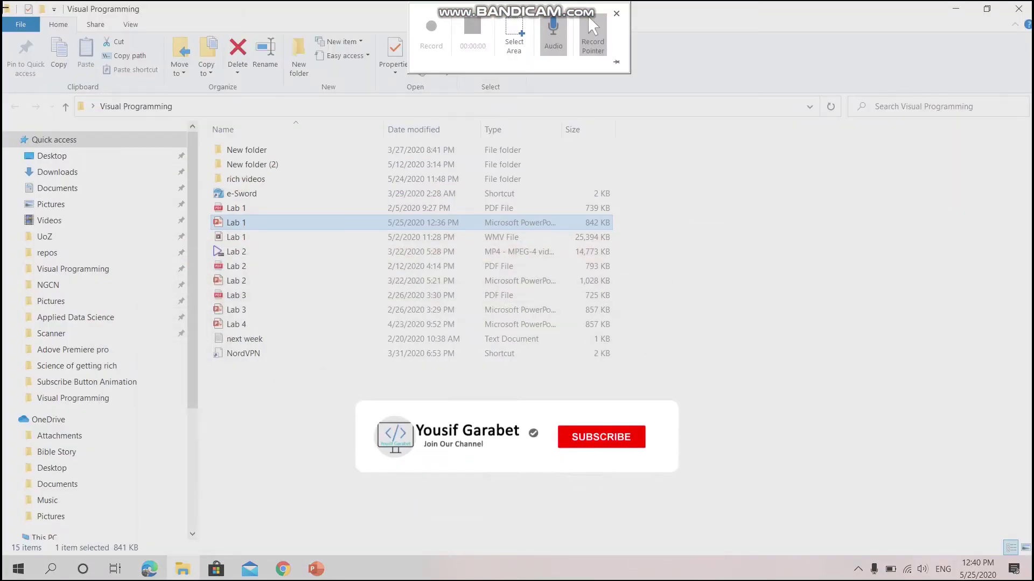
mouse_move(2, 1)
left_mouse_down()
mouse_move(946, 428)
mouse_move(858, 300)
mouse_move(1025, 555)
left_mouse_up()
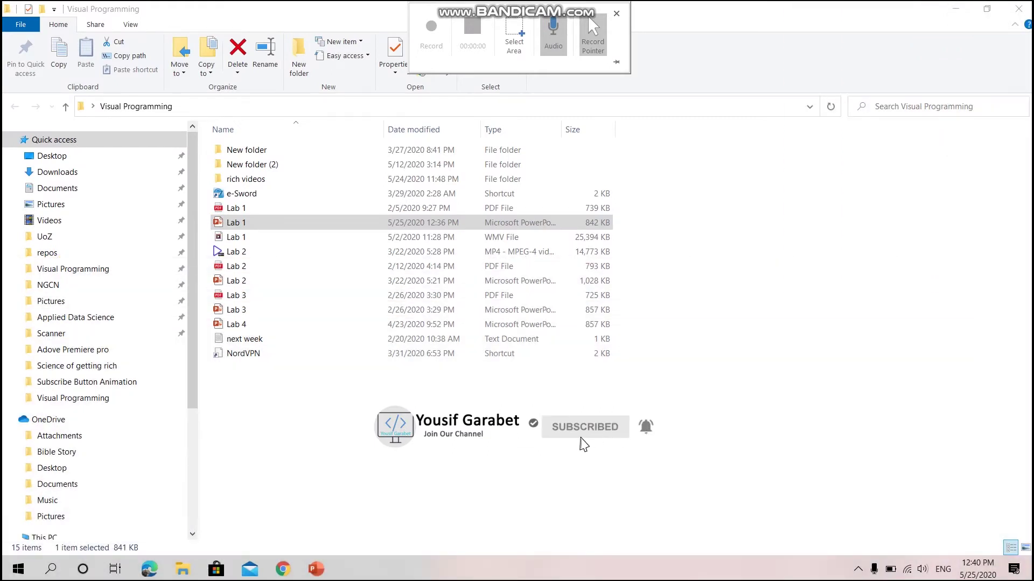
left_click(431, 30)
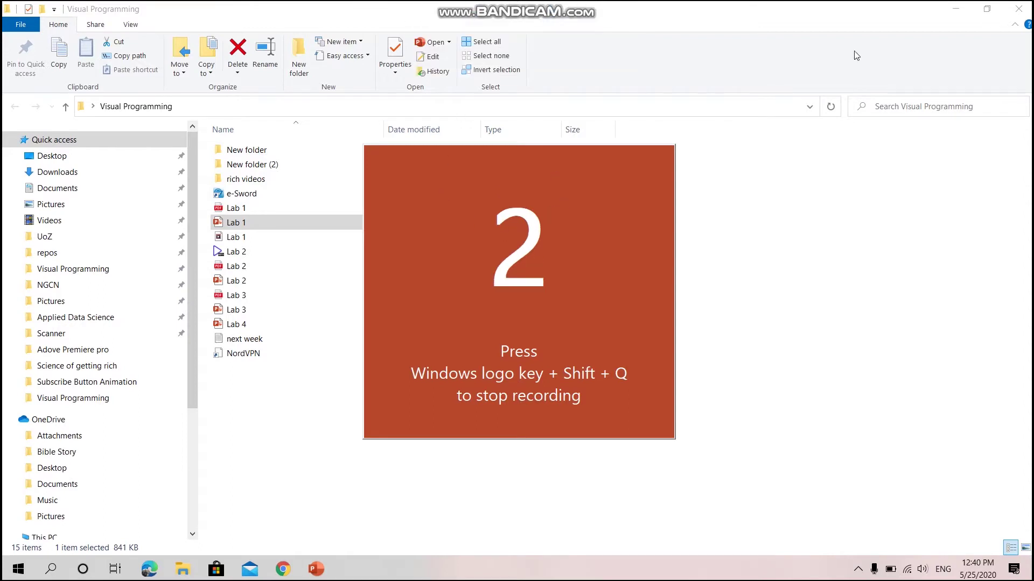
- On camera, minimize the windows, open and minimize the Visual Programming folder, then stop recording
left_click(955, 9)
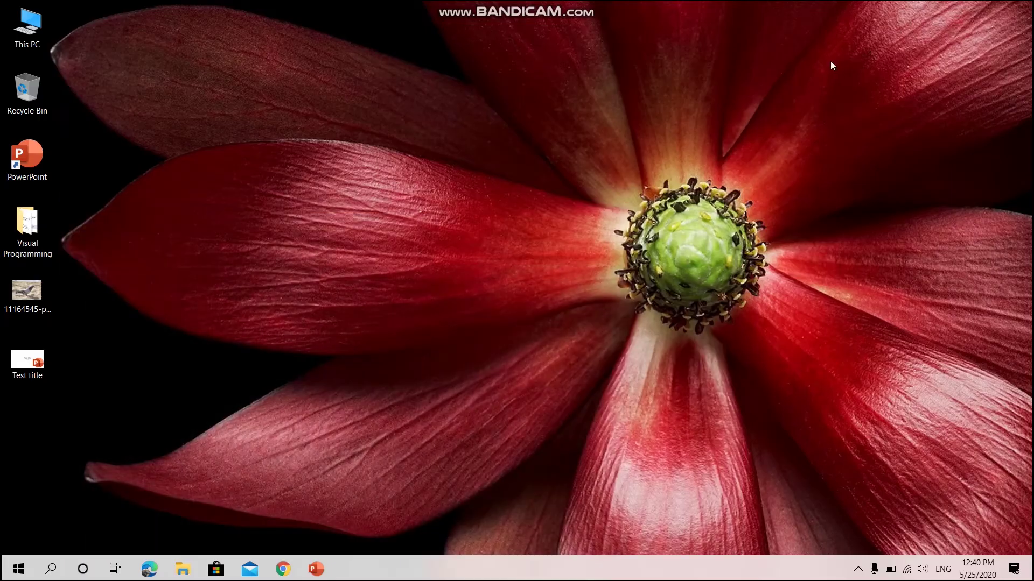
left_click(317, 569)
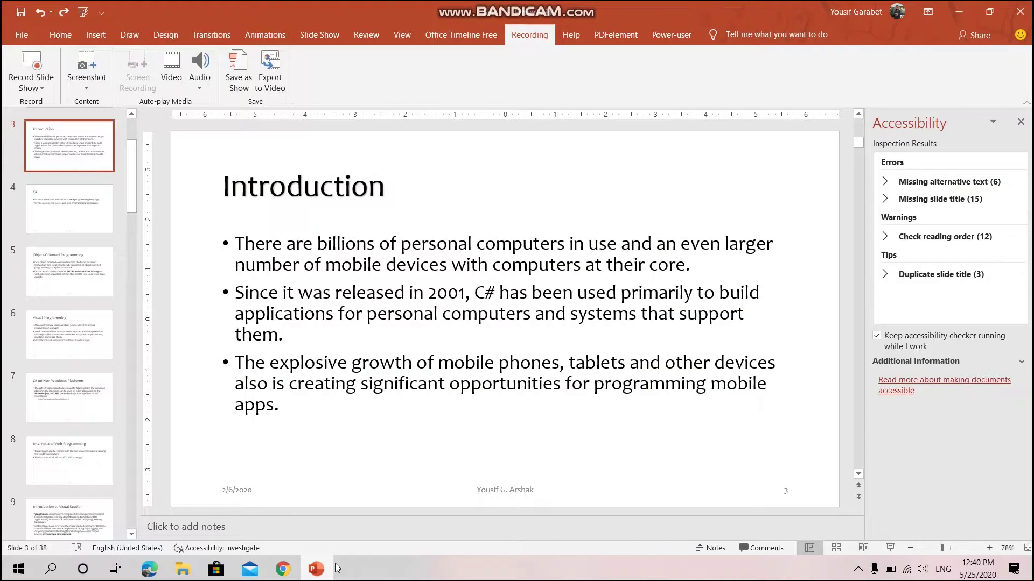
scroll(386, 289, "down", 5)
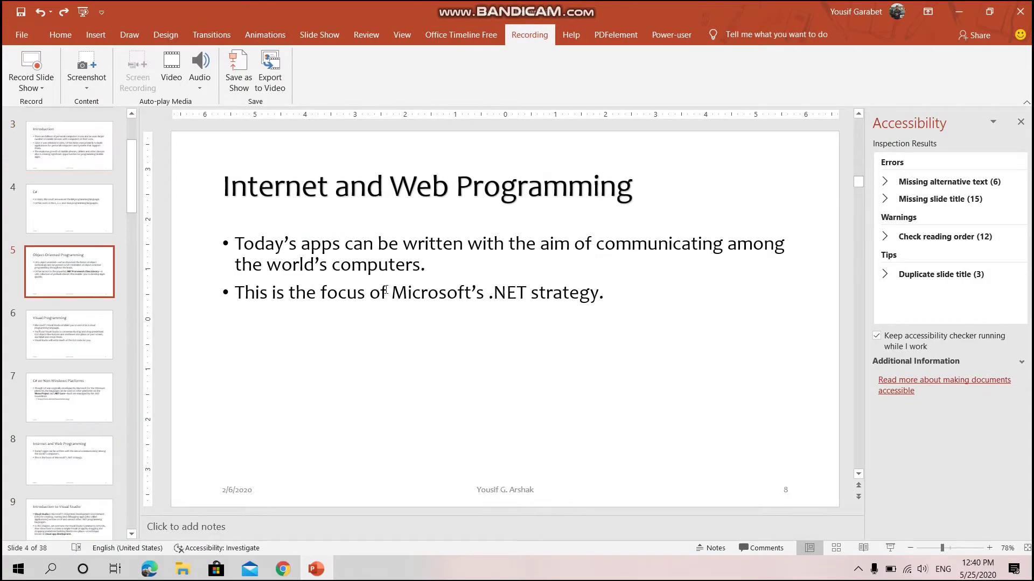
left_click(958, 11)
double_click(32, 232)
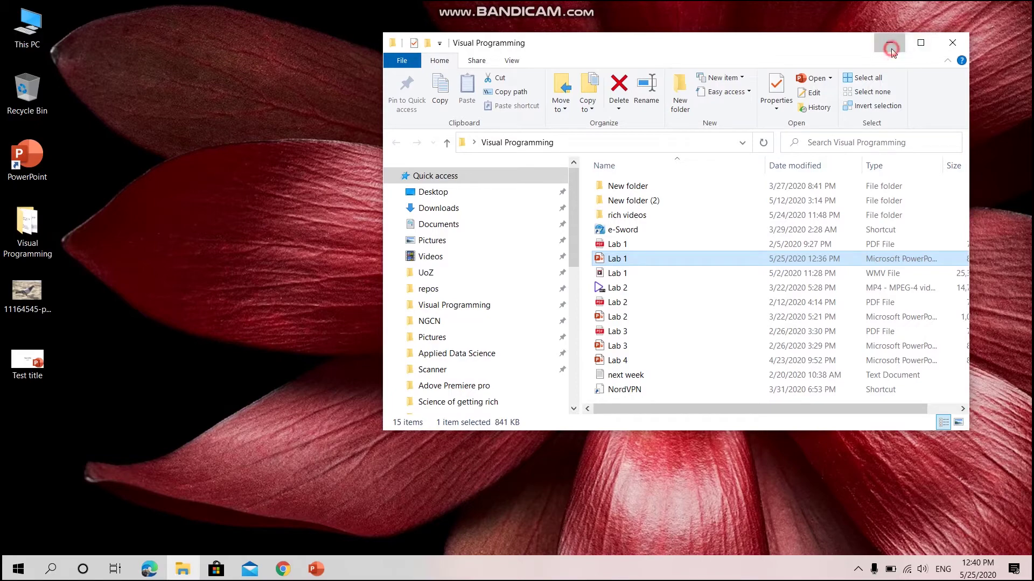
left_click(890, 43)
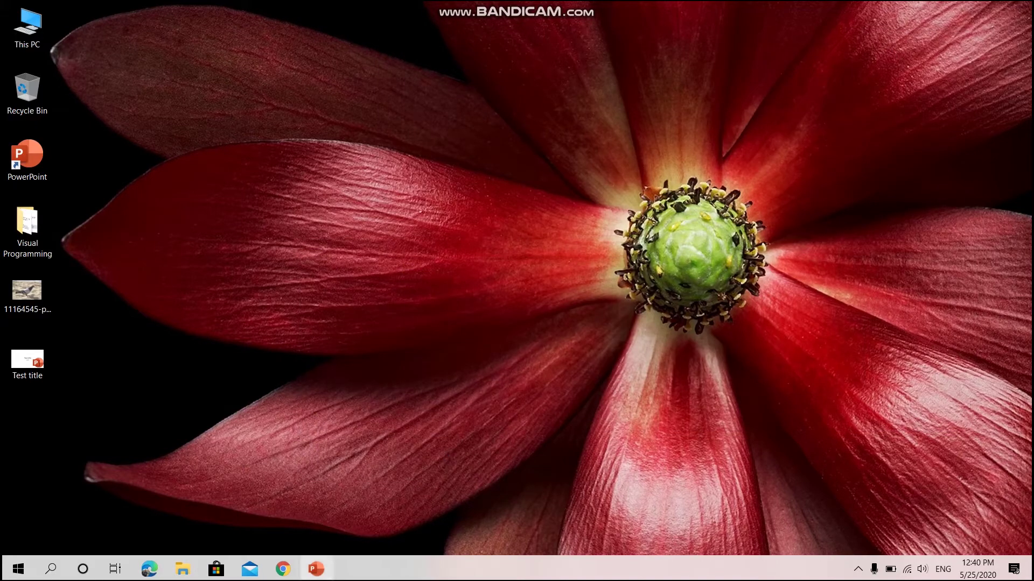
mouse_move(516, 3)
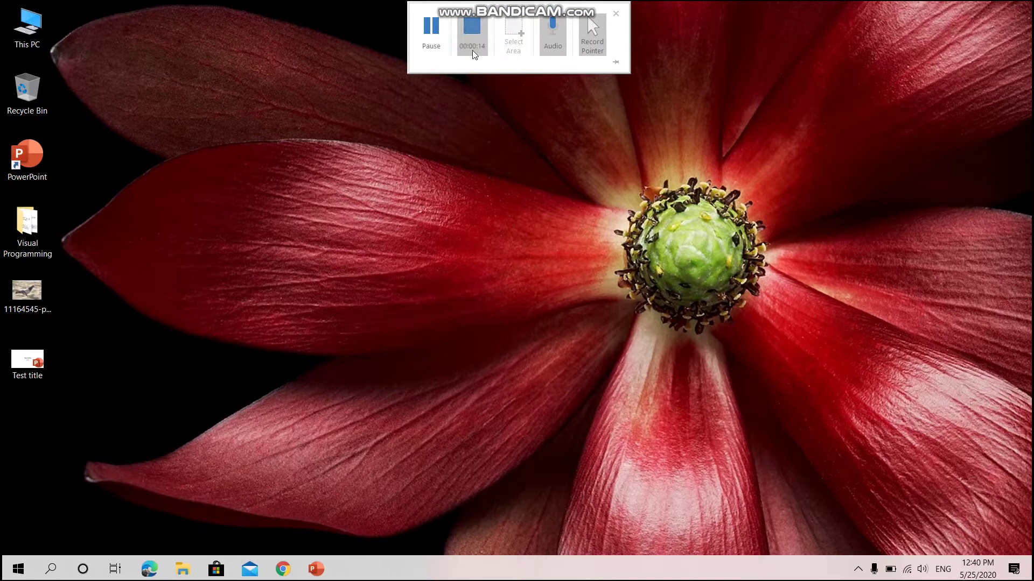
left_click(442, 39)
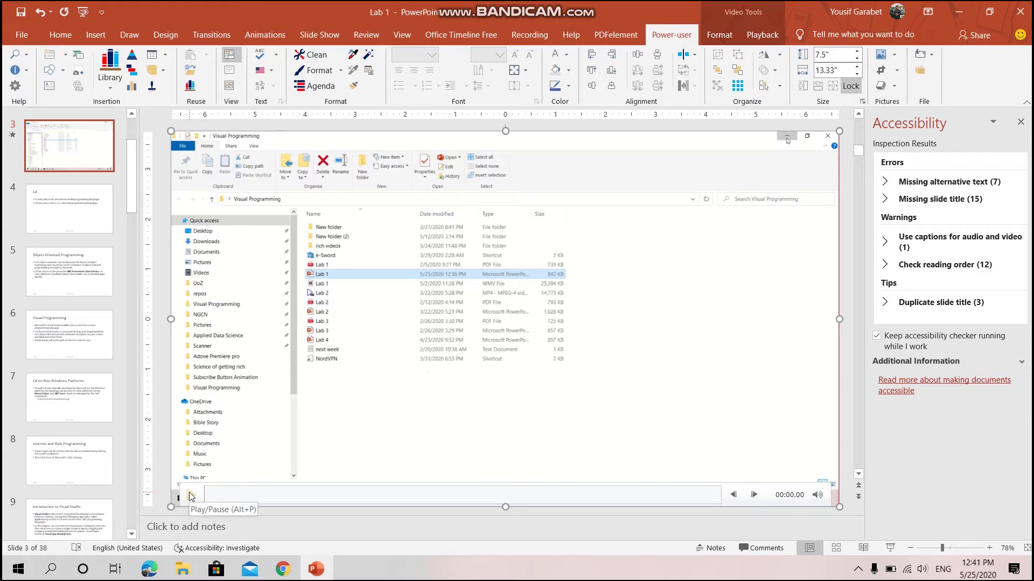
- Preview the embedded desktop recording on slide 3, leaving it paused at 00:05.87
left_click(189, 495)
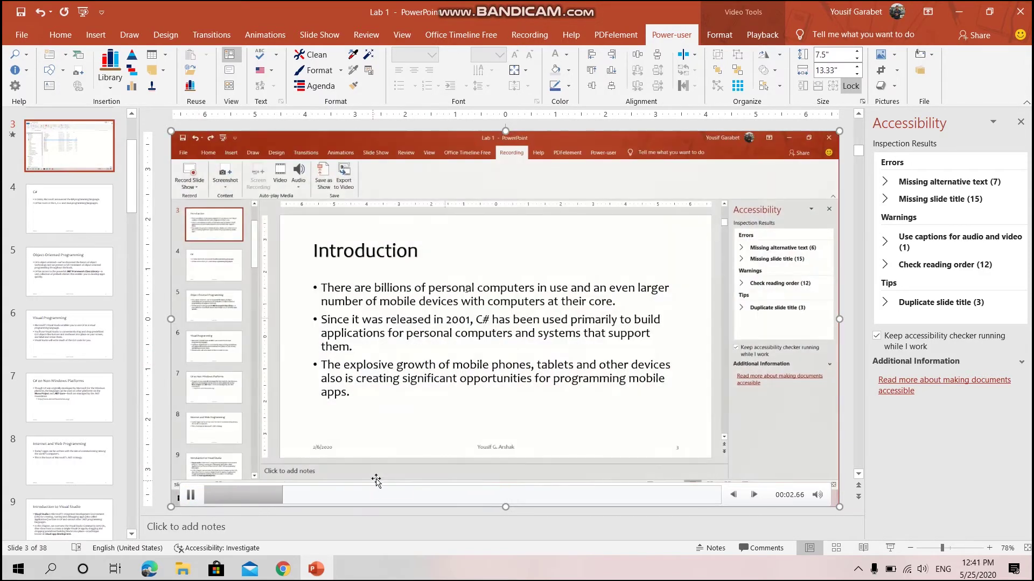
left_click(195, 499)
left_click(194, 499)
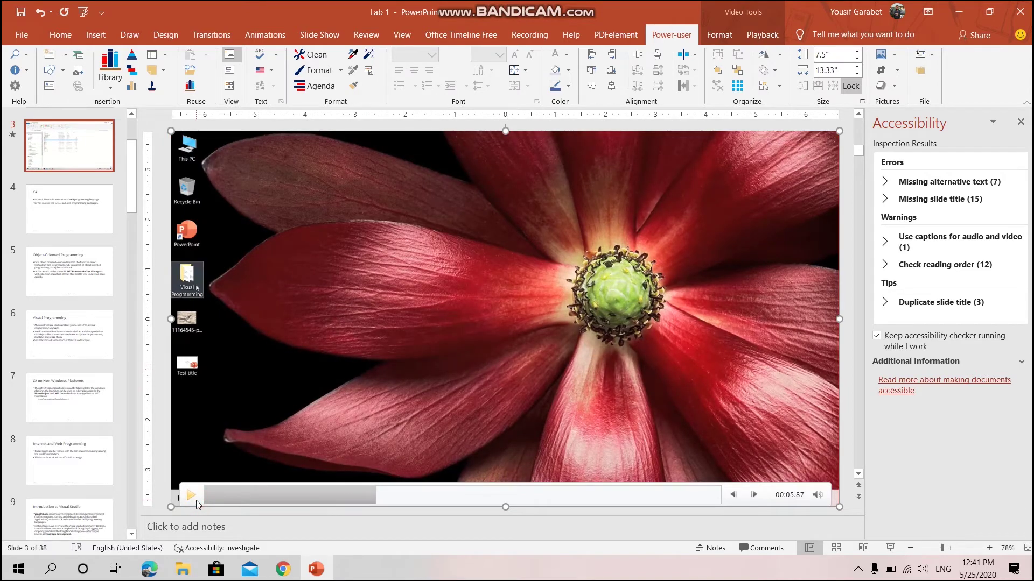
key("alt+c")
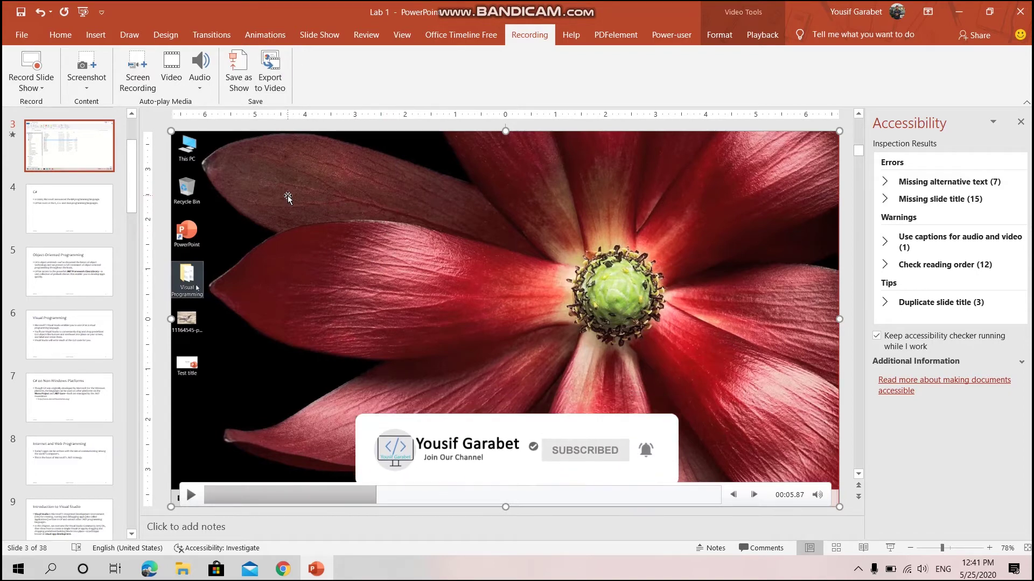
- Cancel the Insert Video dialog and dismiss the Audio options without adding audio
left_click(171, 66)
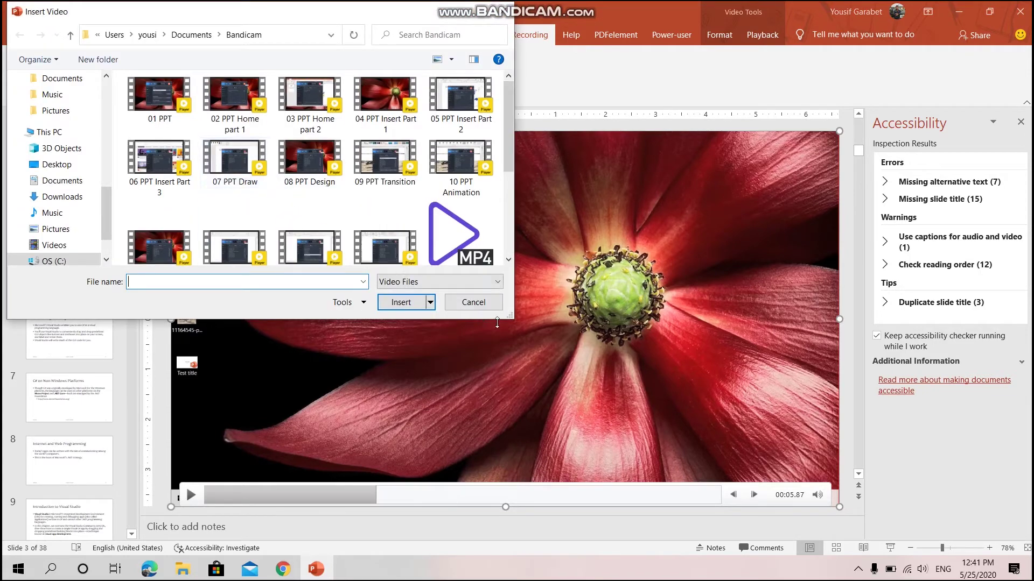
left_click(473, 302)
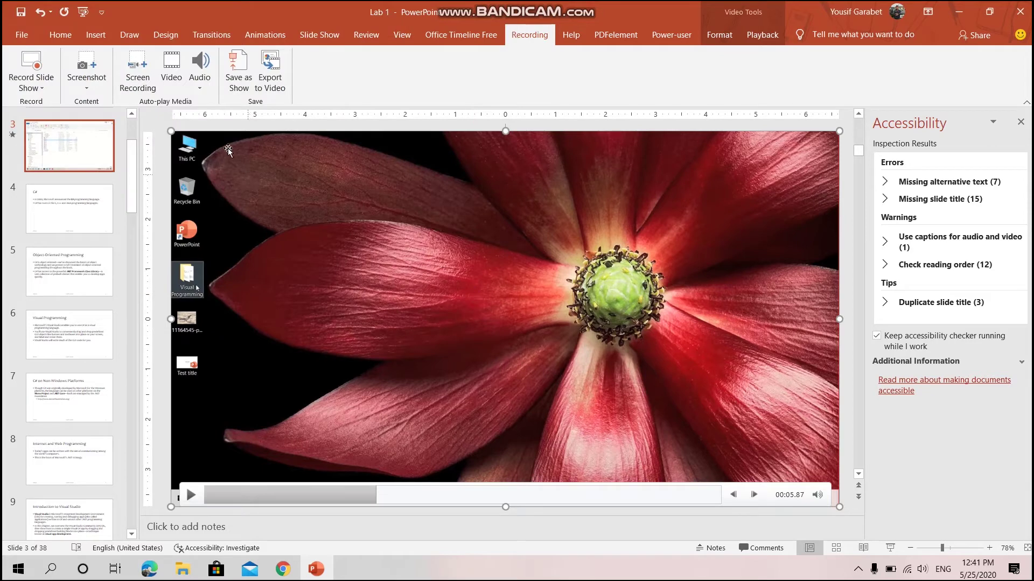
left_click(200, 85)
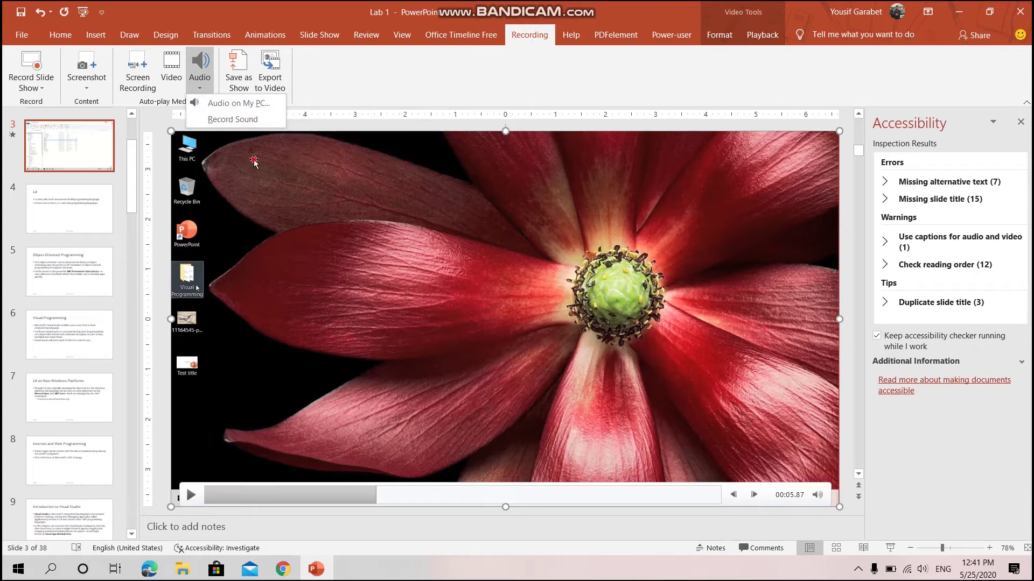
left_click(232, 120)
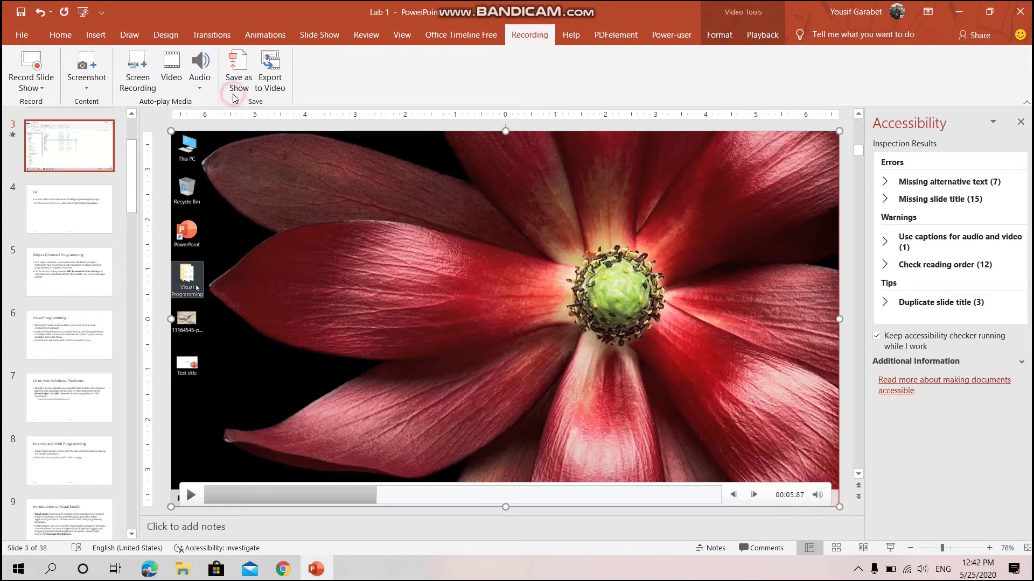
- Save the deck to the Desktop as the PDF 'Lab 1'
left_click(240, 86)
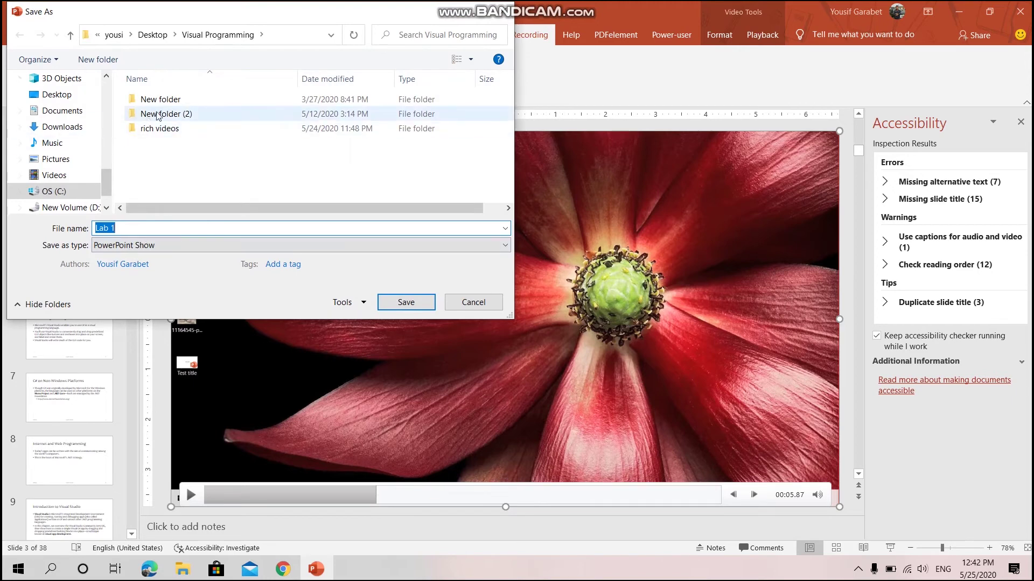
left_click(77, 98)
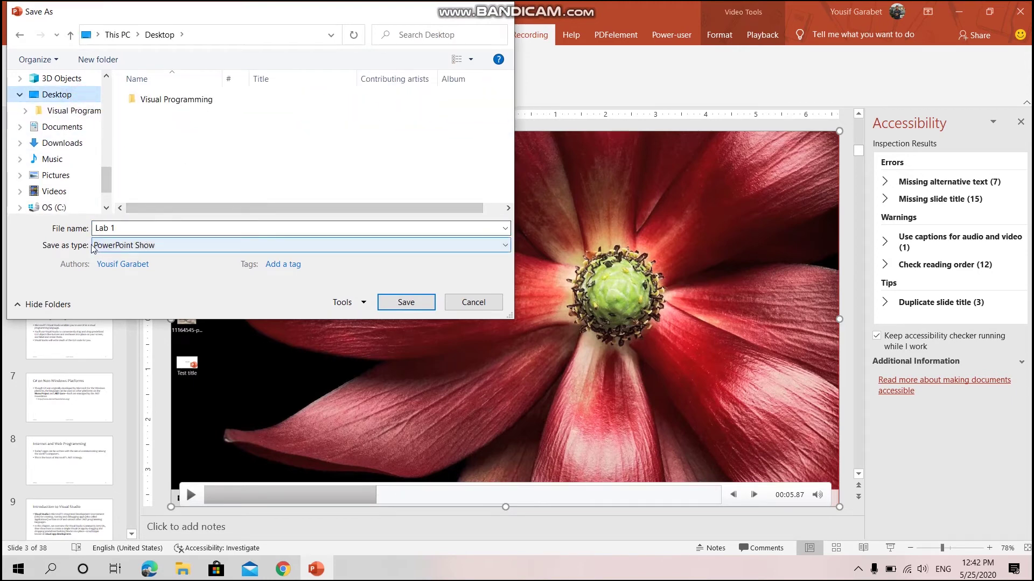
left_click(118, 246)
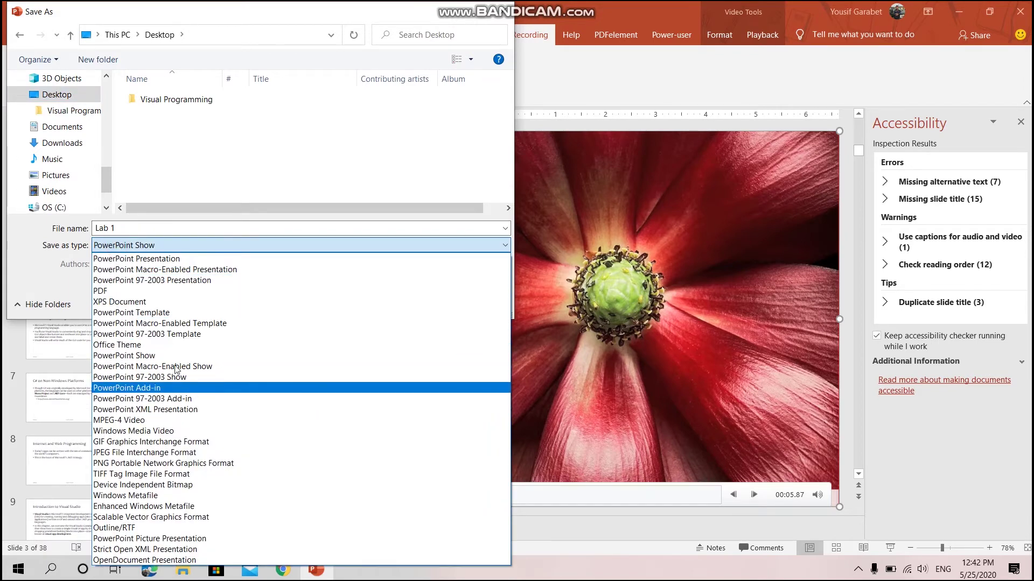
left_click(156, 292)
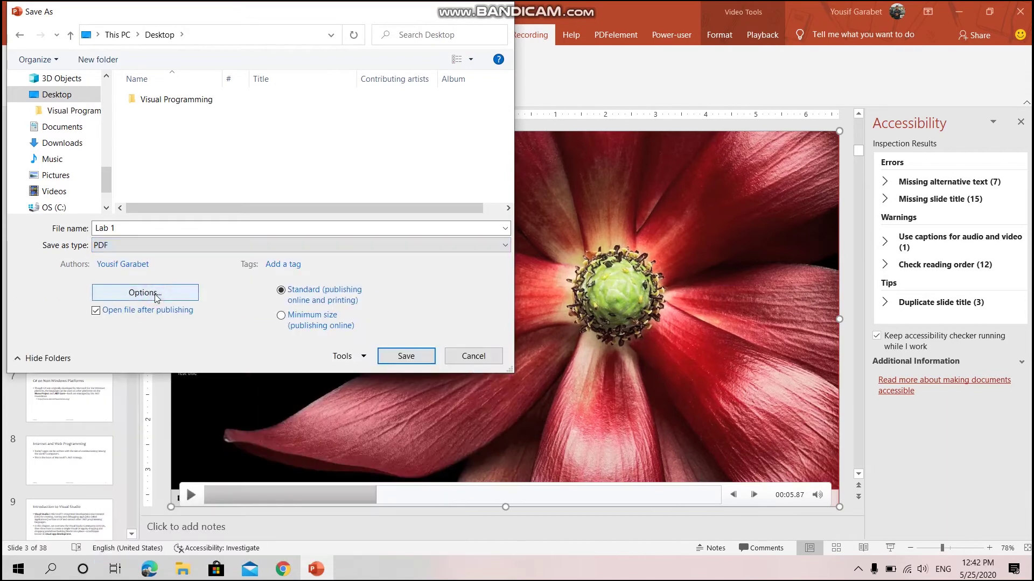
left_click(423, 361)
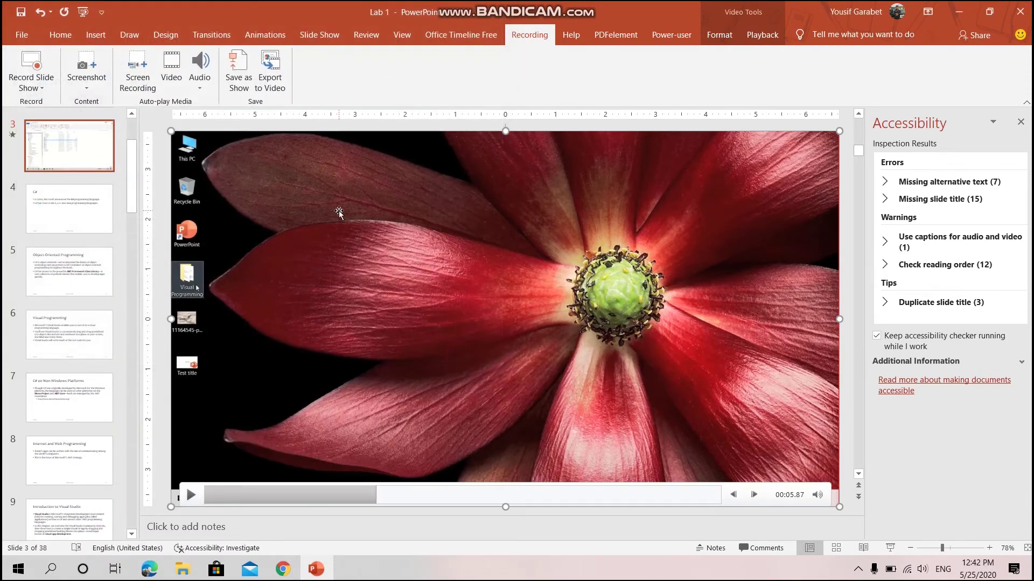
- Set up Create a Video with Full HD (1080p) and recorded timings and narrations
left_click(269, 90)
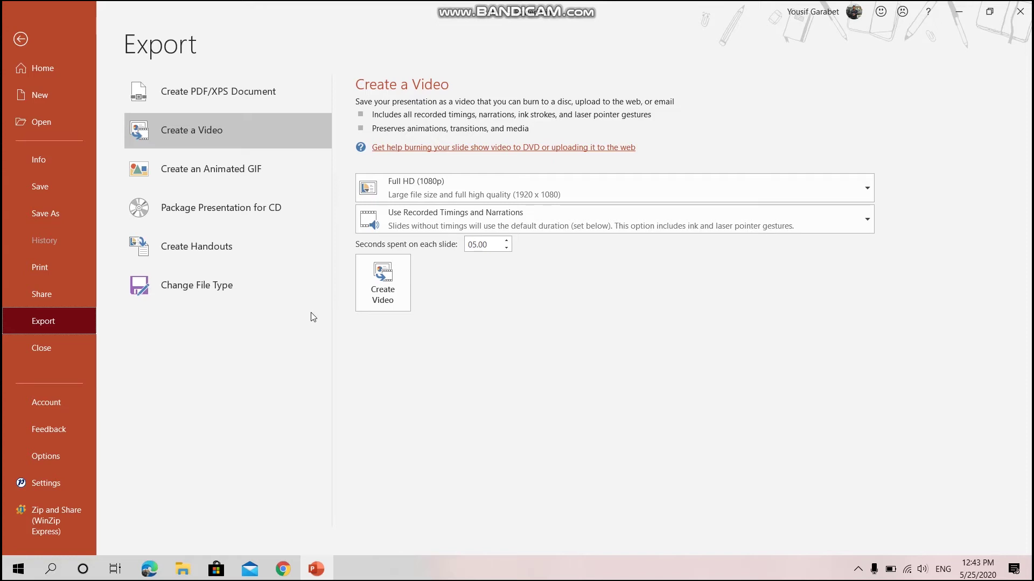
left_click(186, 131)
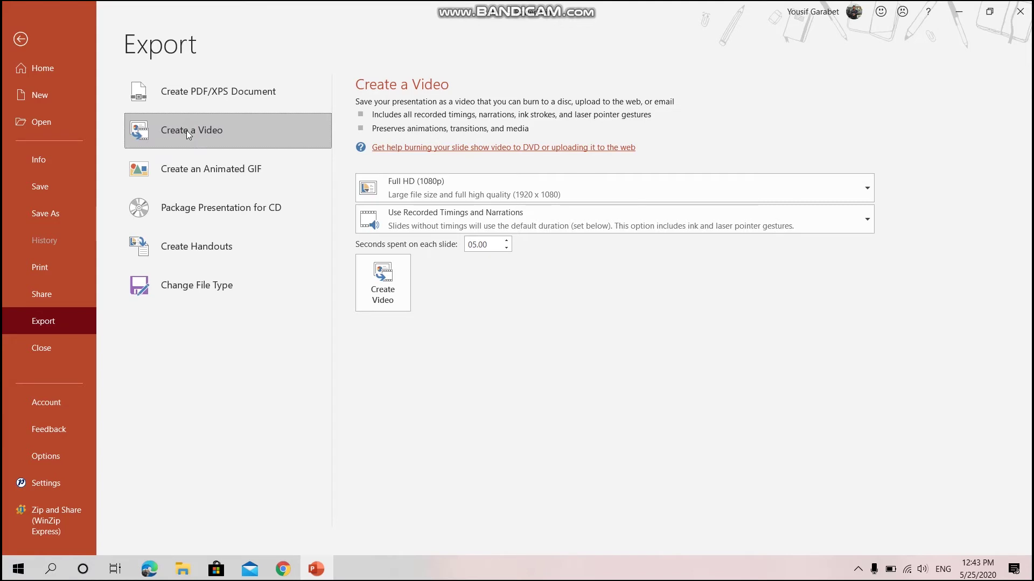
left_click(575, 194)
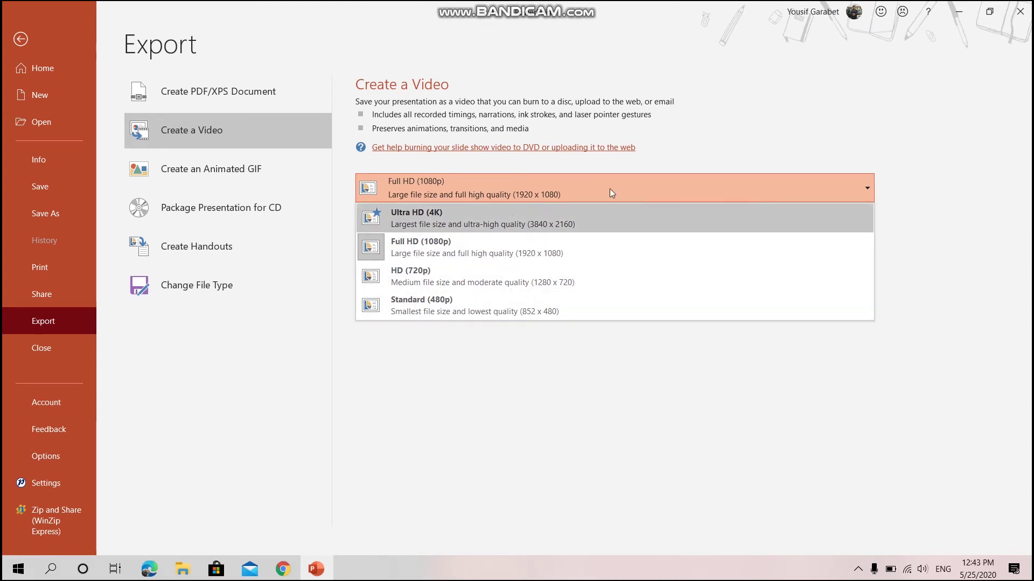
left_click(736, 151)
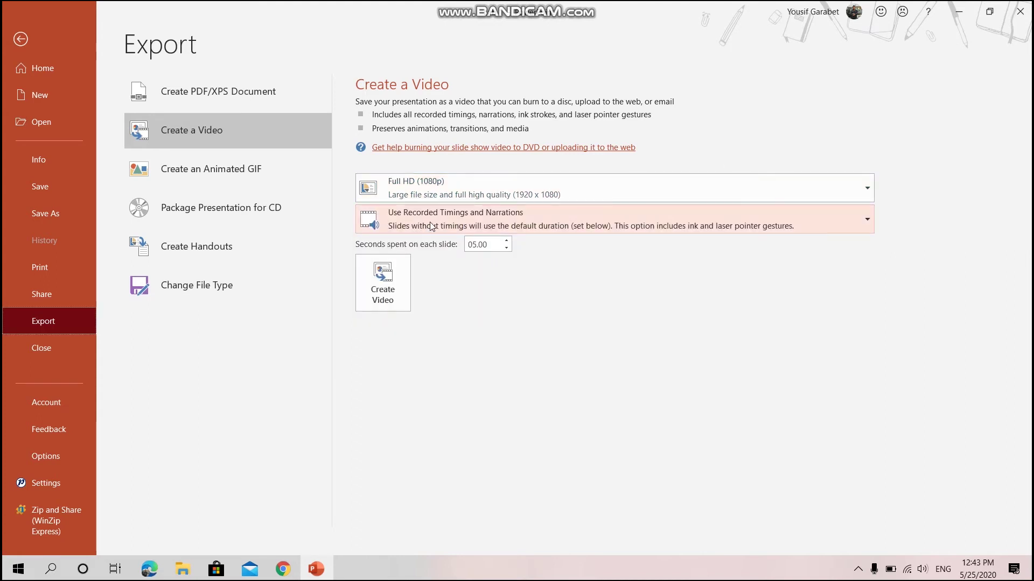
left_click(454, 225)
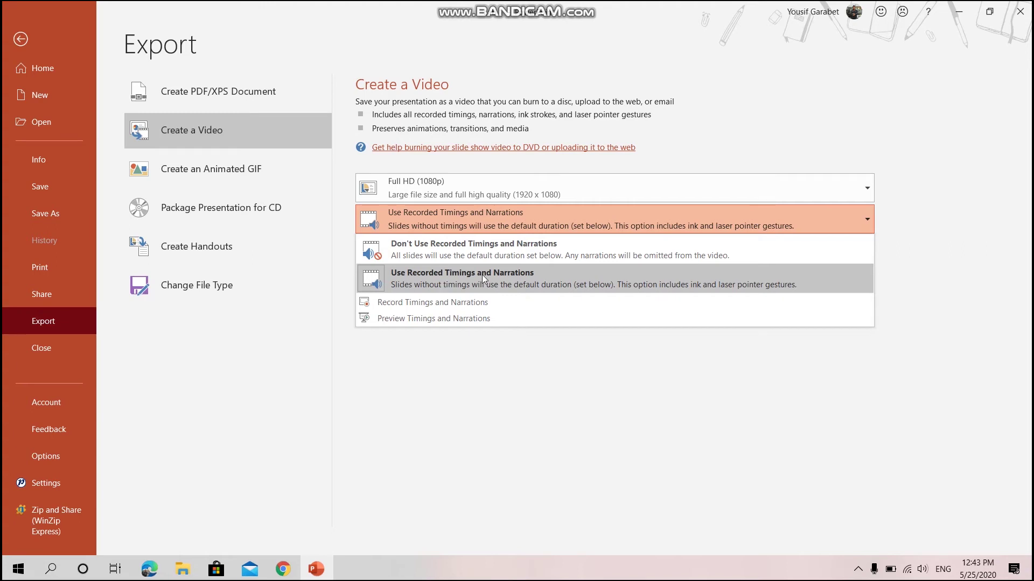
left_click(435, 282)
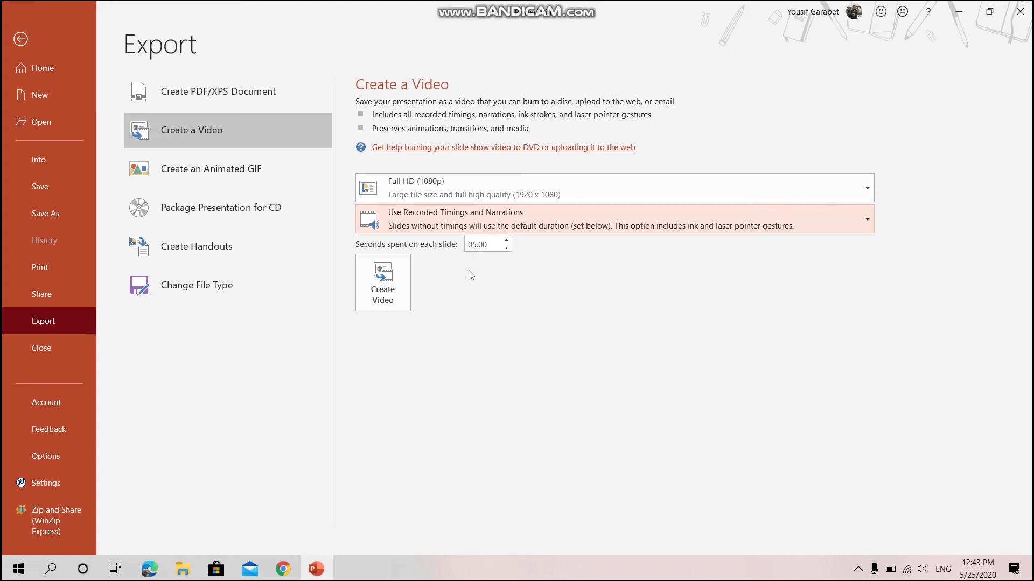
- Export the video as 'Lab 1.mp4' in MPEG-4 format to the Visual Programming folder
left_click(379, 287)
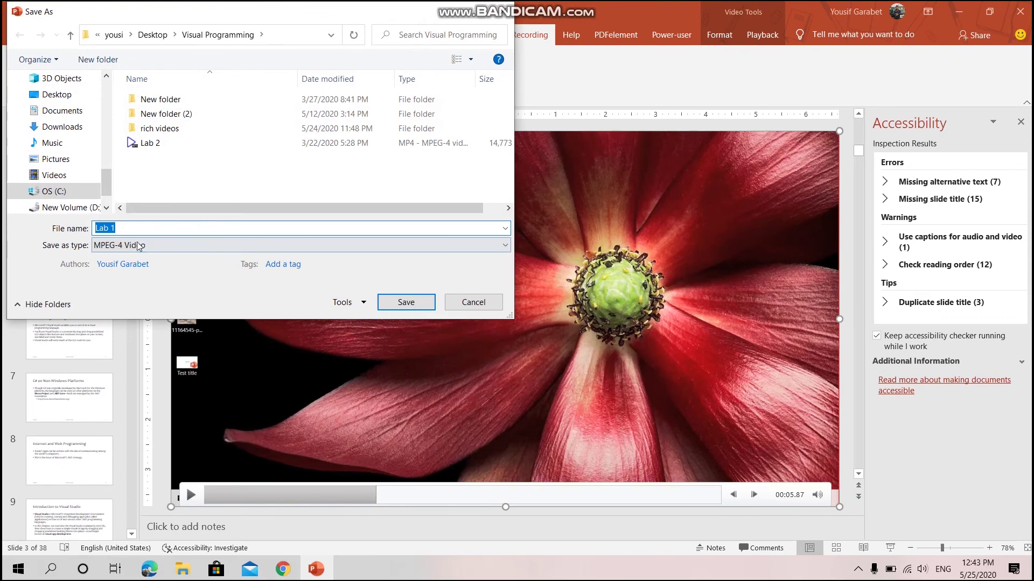
left_click(116, 246)
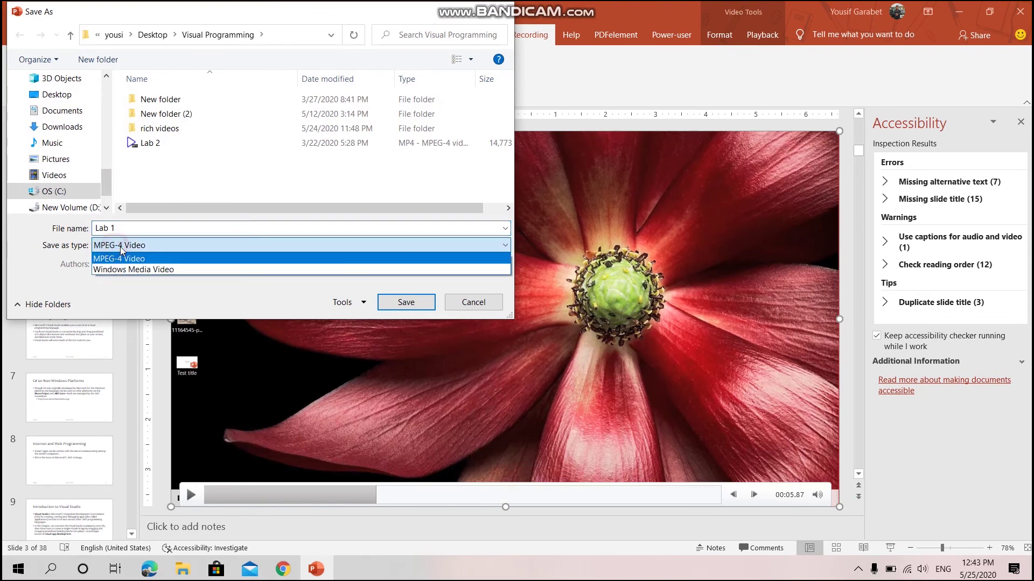
left_click(180, 224)
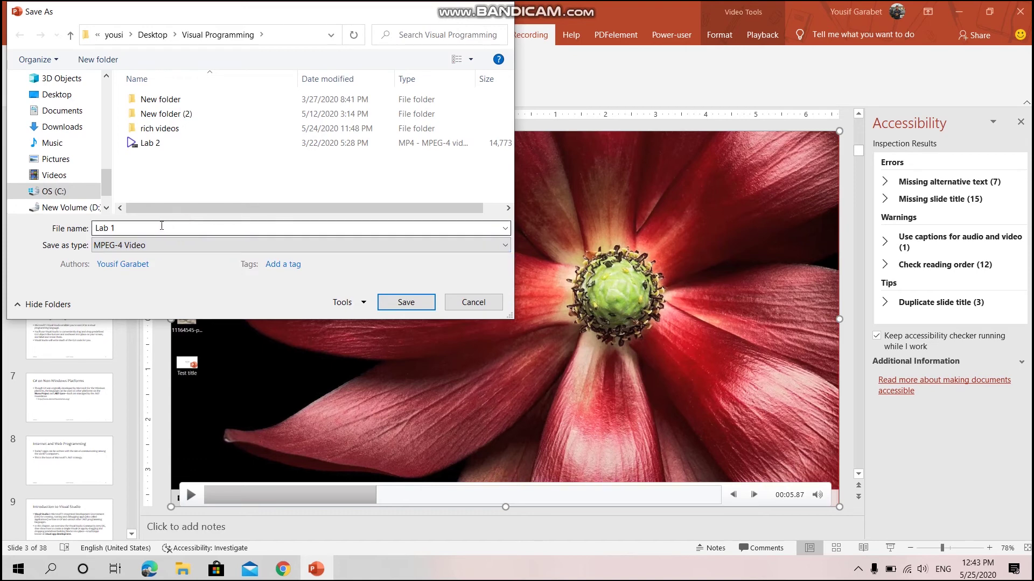
left_click(157, 247)
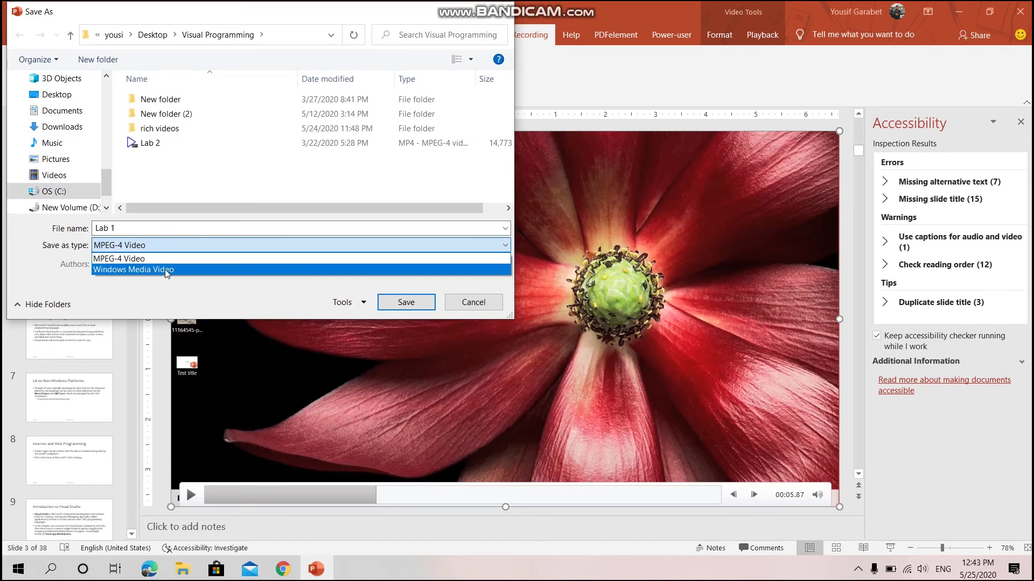
left_click(156, 232)
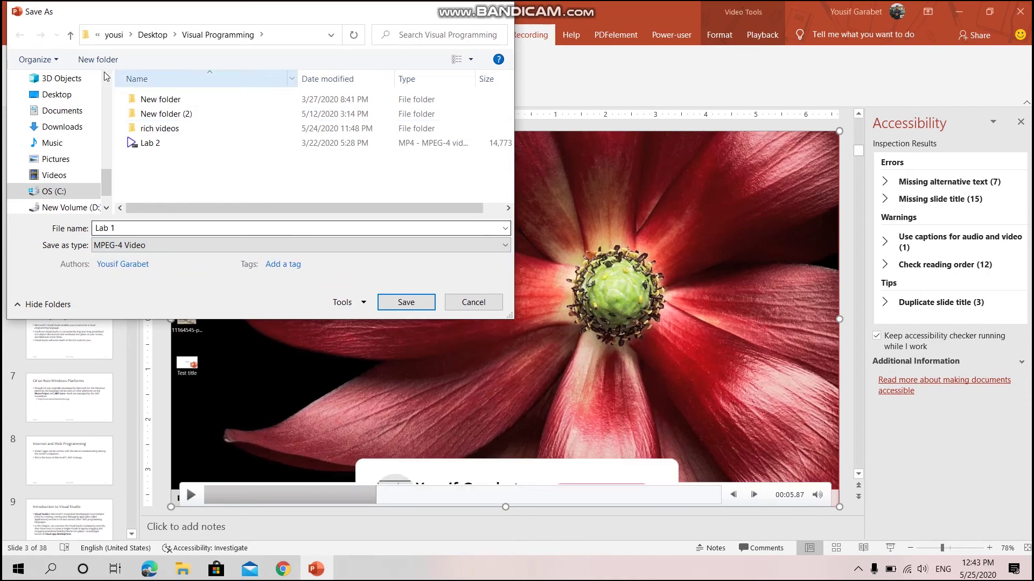
left_click(404, 311)
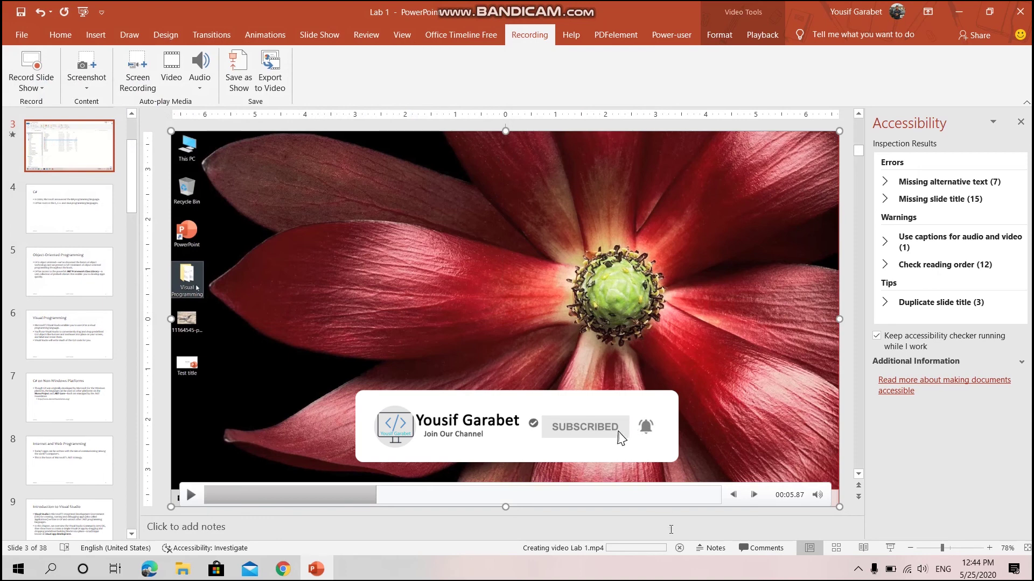
left_click(610, 556)
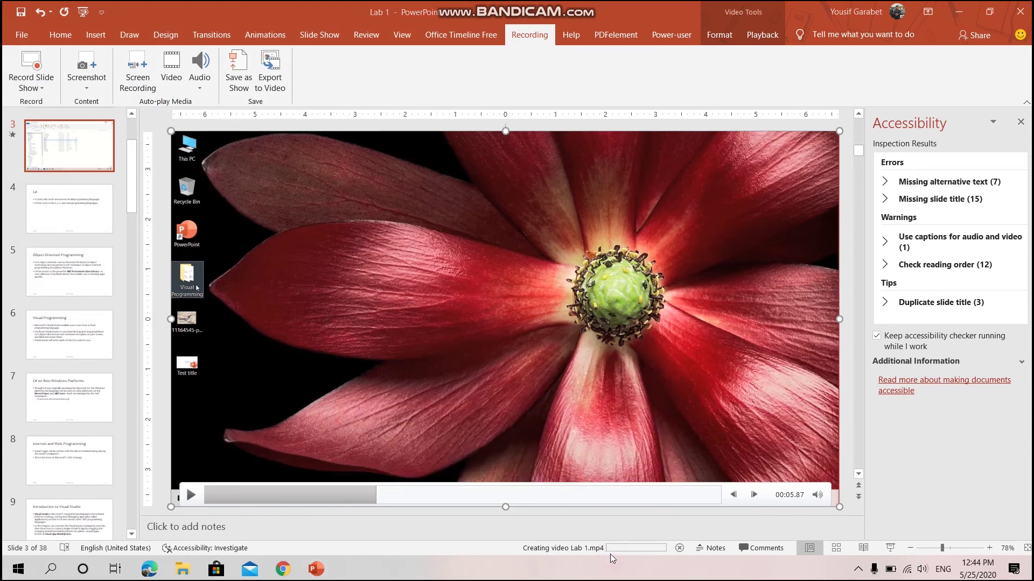